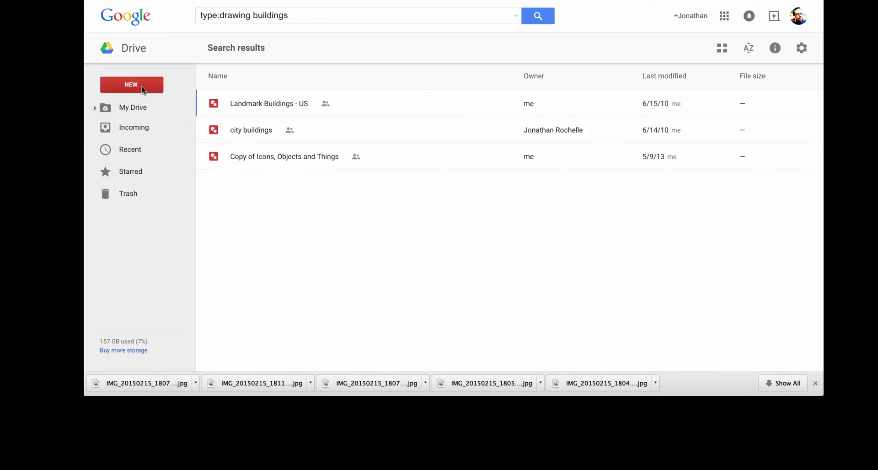
Create a new Google Drawings file from the Drive NEW menu
left_click(142, 89)
mouse_move(168, 241)
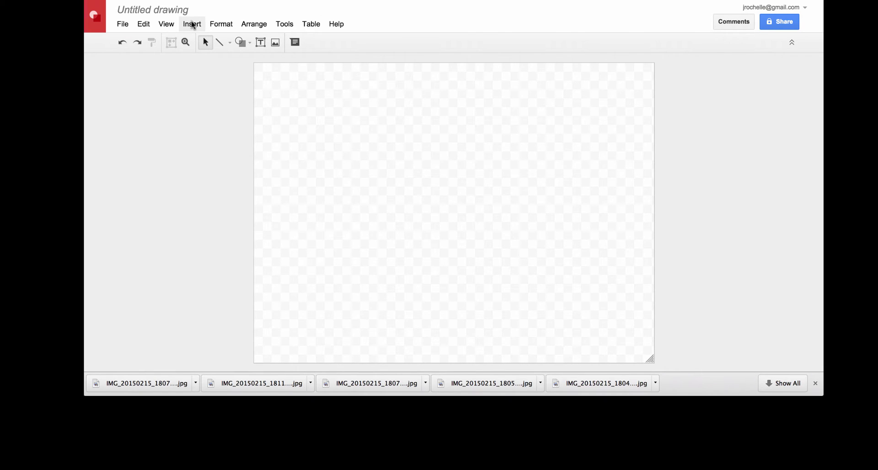
Rename the untitled drawing to 'Tracing for 3D Printing'
left_click(179, 15)
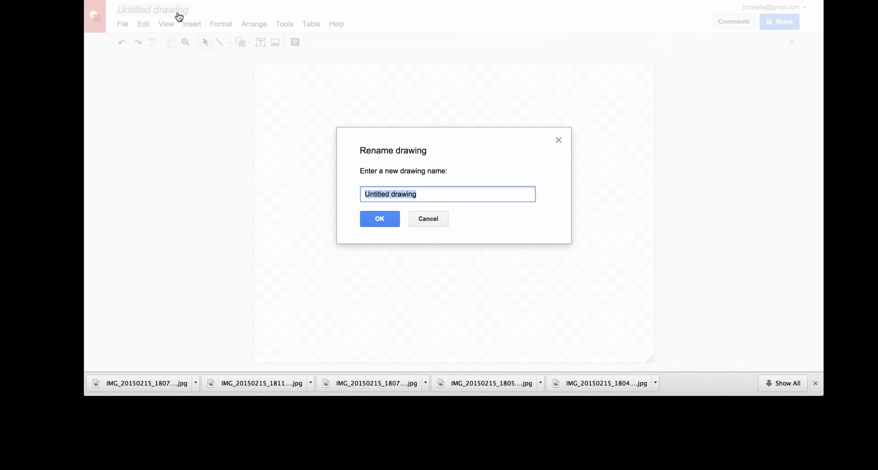
type("Tracing for 3D")
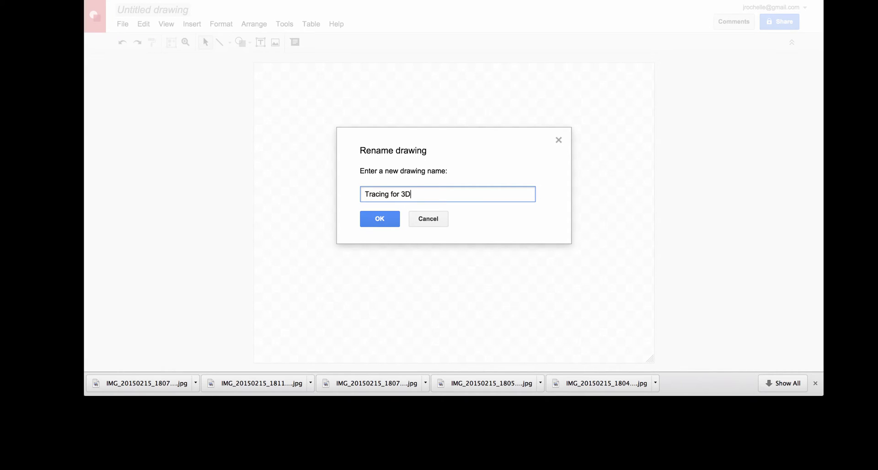
type(" Printing")
left_click(369, 218)
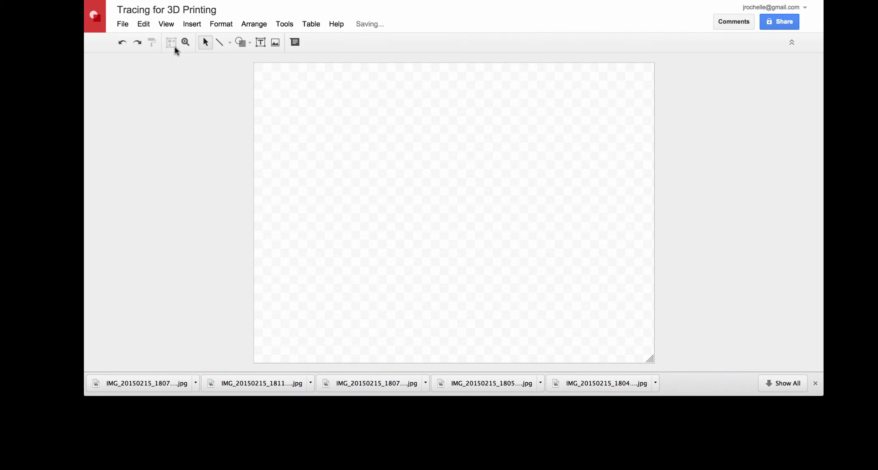
Insert DSCN8452.JPG from the EDR-Insects folder in Google Drive onto the canvas
left_click(192, 24)
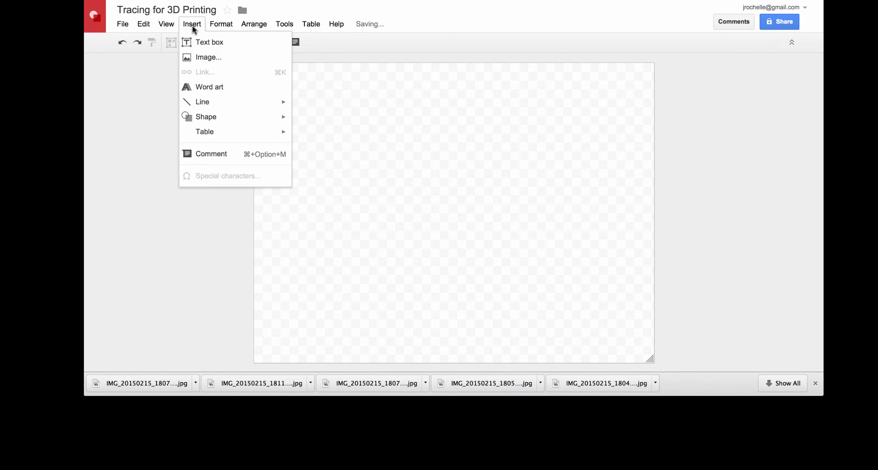
left_click(198, 55)
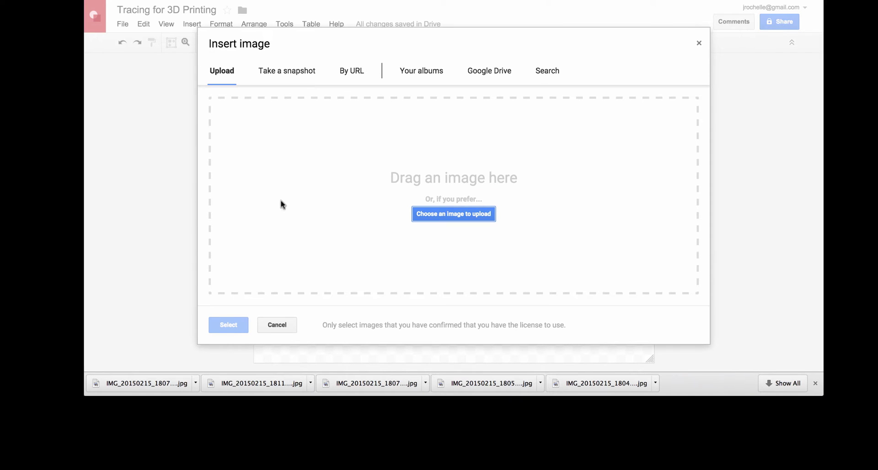
left_click(470, 77)
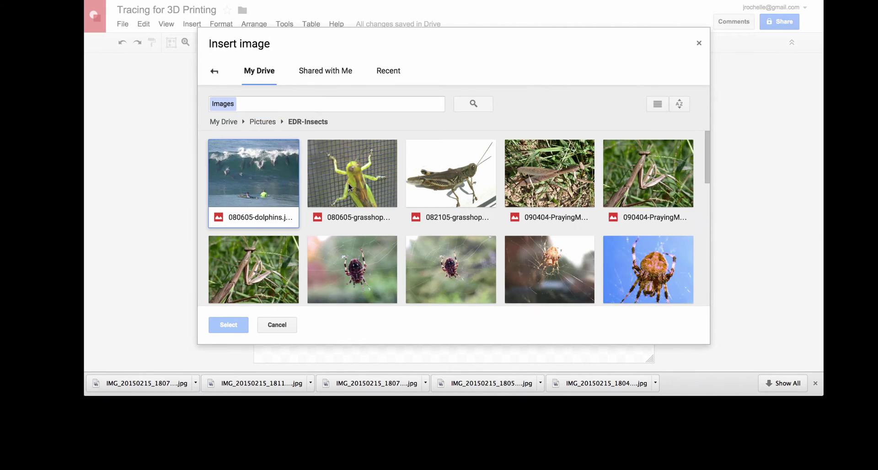
scroll(347, 182, "down", 10)
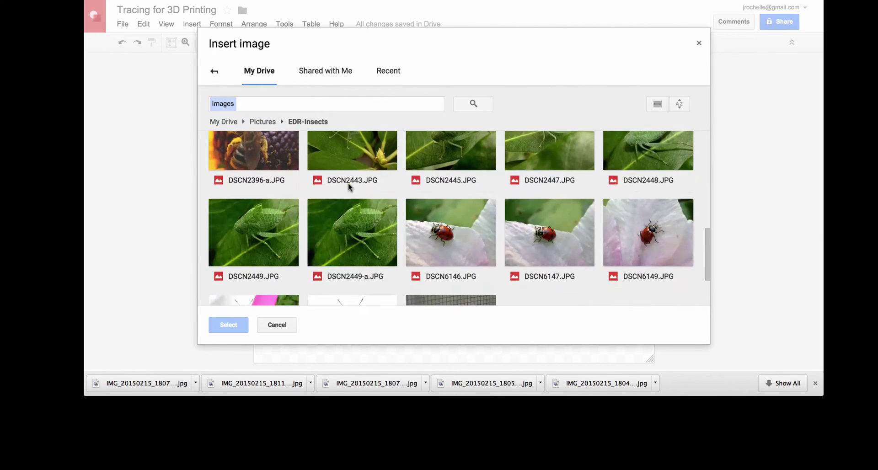
scroll(347, 182, "down", 3)
scroll(348, 185, "up", 1)
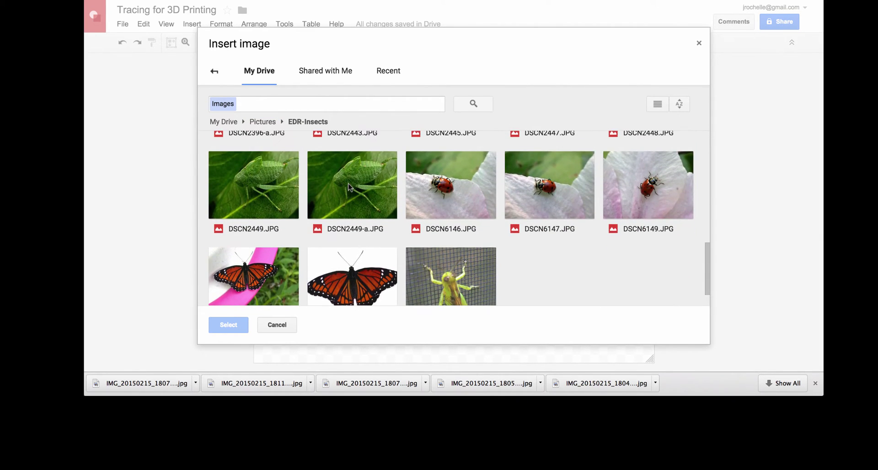
scroll(349, 187, "down", 1)
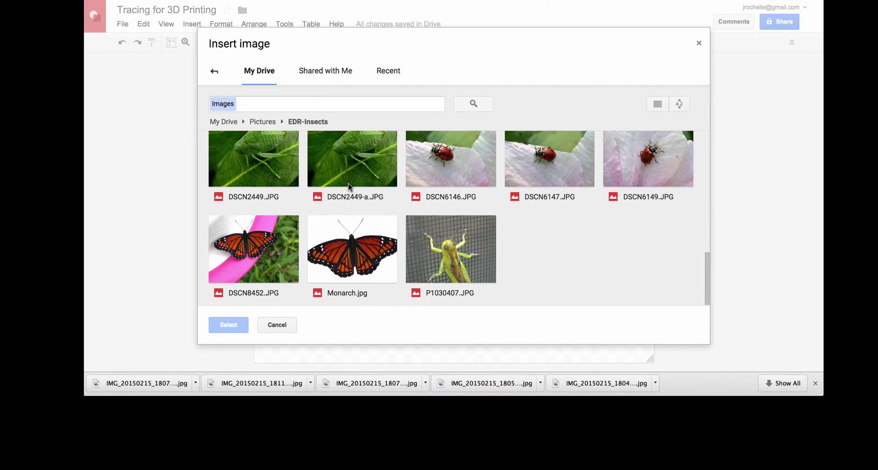
double_click(238, 252)
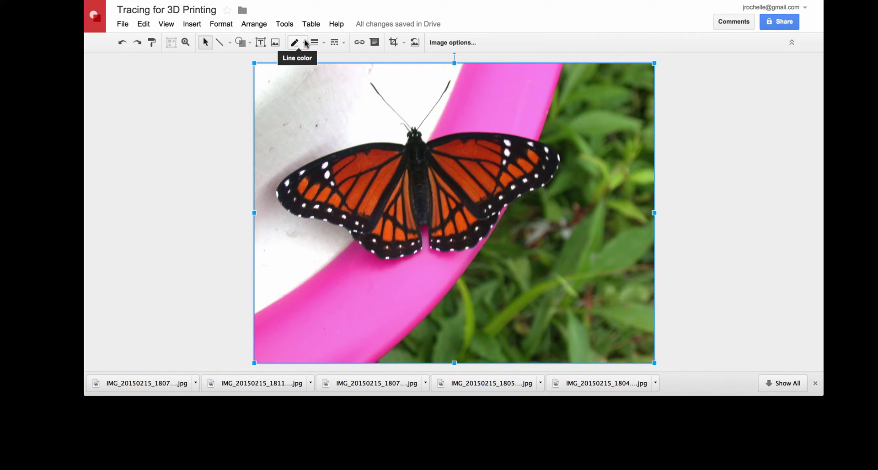
Trace a closed curve outline around the butterfly's wings and body with the Curve tool
left_click(230, 43)
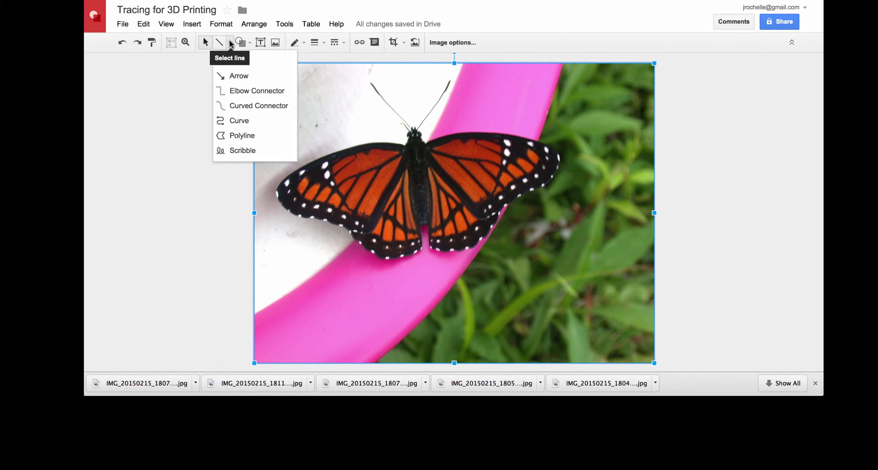
left_click(240, 121)
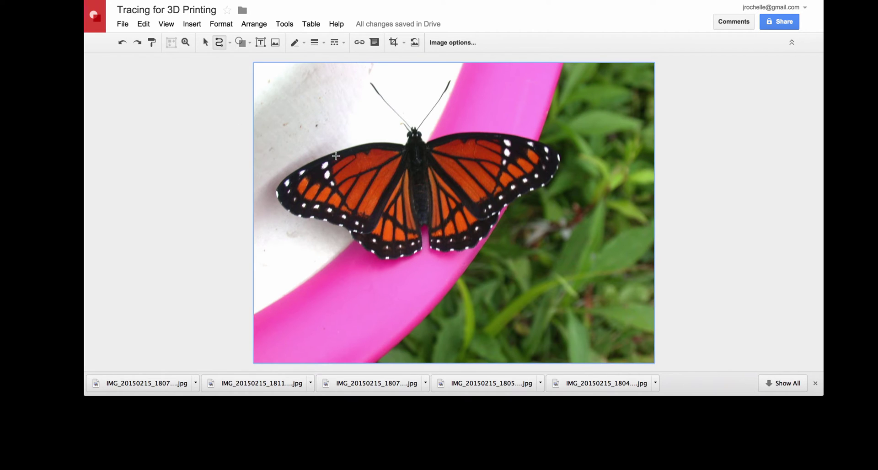
left_click(405, 144)
left_click(370, 143)
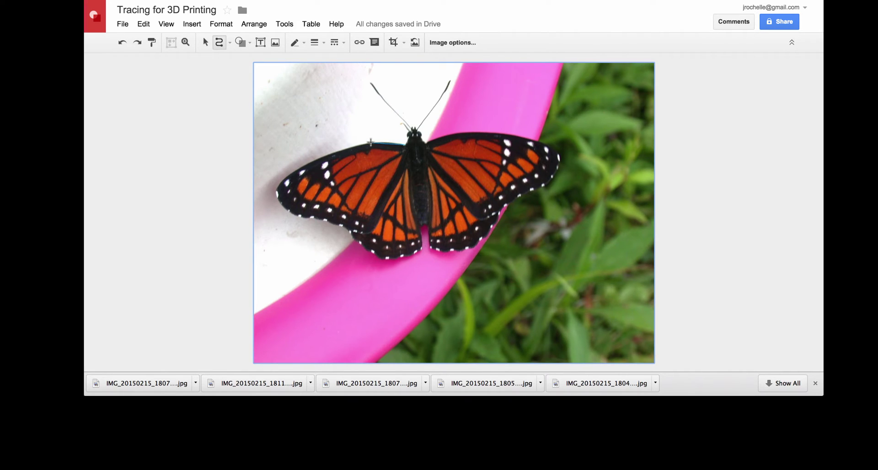
left_click(311, 162)
left_click(276, 205)
left_click(348, 229)
left_click(425, 223)
left_click(474, 248)
left_click(556, 174)
left_click(406, 140)
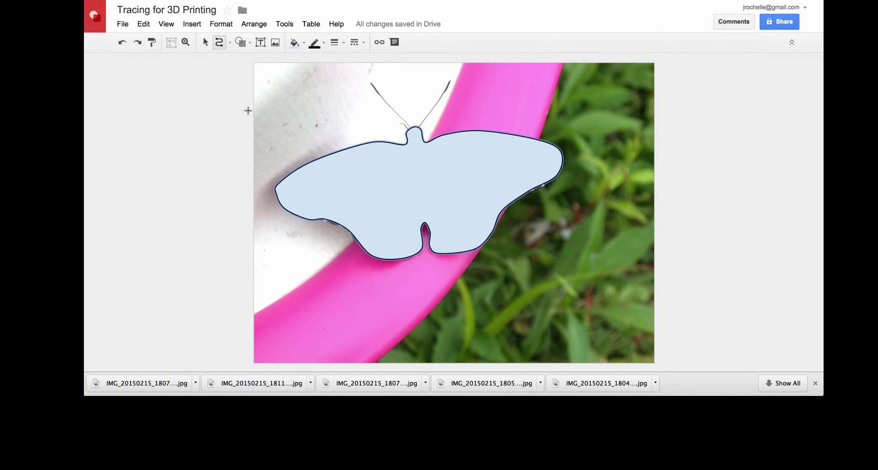
Delete the background butterfly photo, leaving only the traced shape
left_click(205, 42)
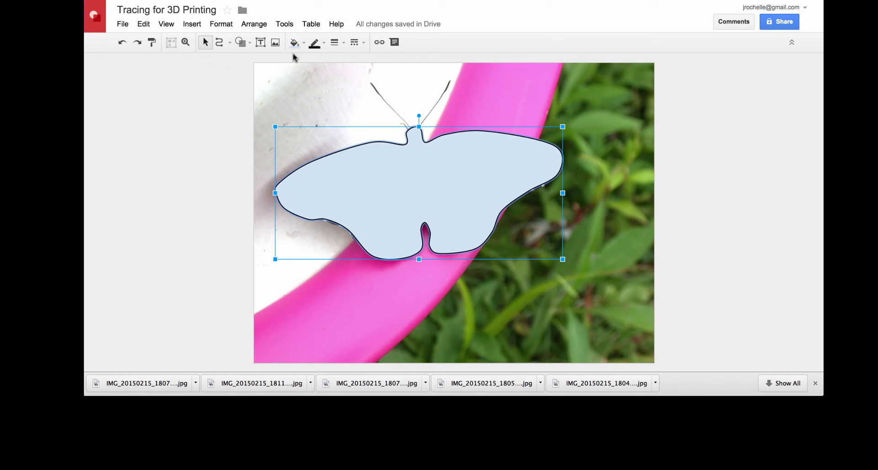
left_click(315, 86)
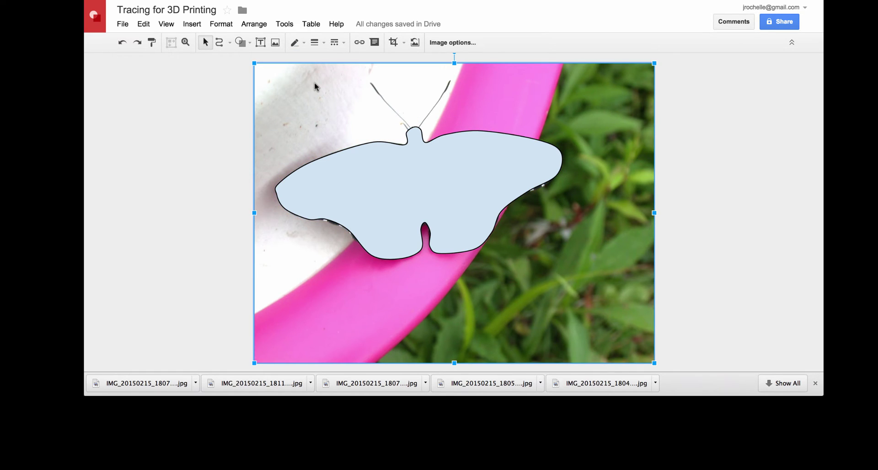
key("Delete")
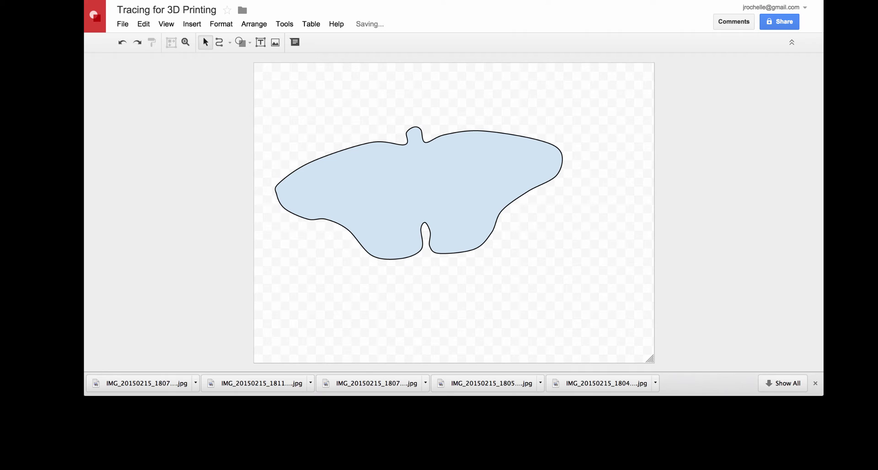
Download the drawing as a Scalable Vector Graphics (.svg) file
left_click(121, 25)
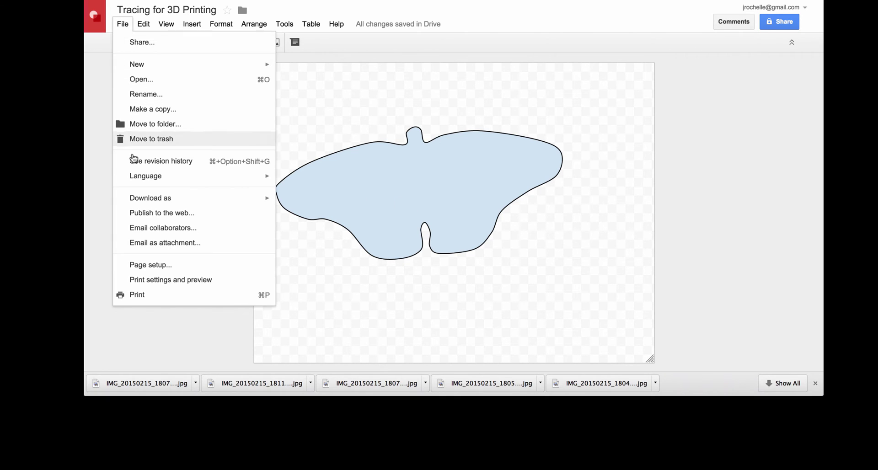
mouse_move(155, 198)
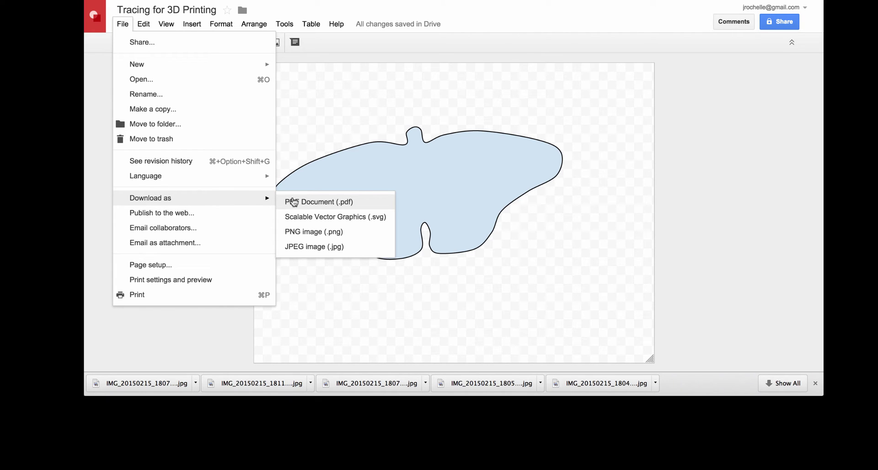
left_click(344, 217)
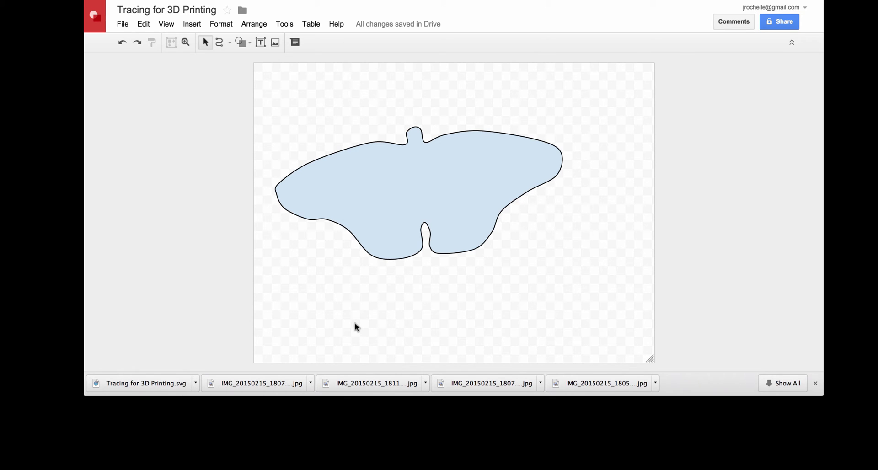
Import Tracing for 3D Printing.svg into 123D Design as a sketch
left_click(212, 393)
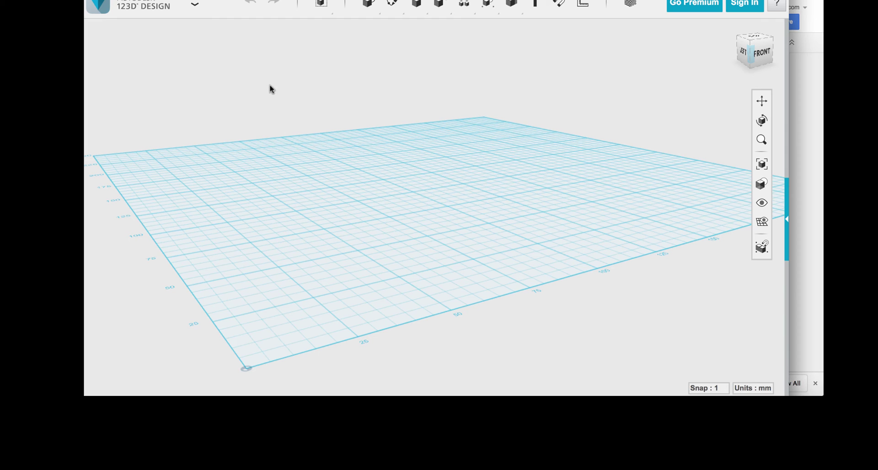
left_click(195, 5)
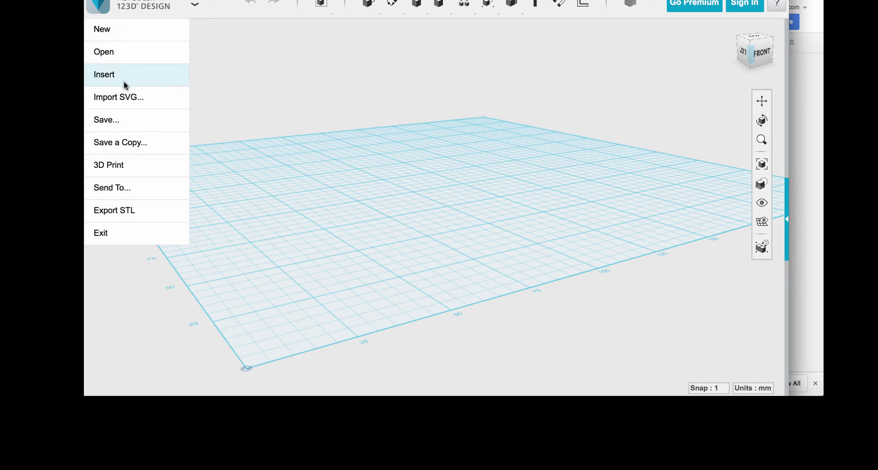
mouse_move(124, 95)
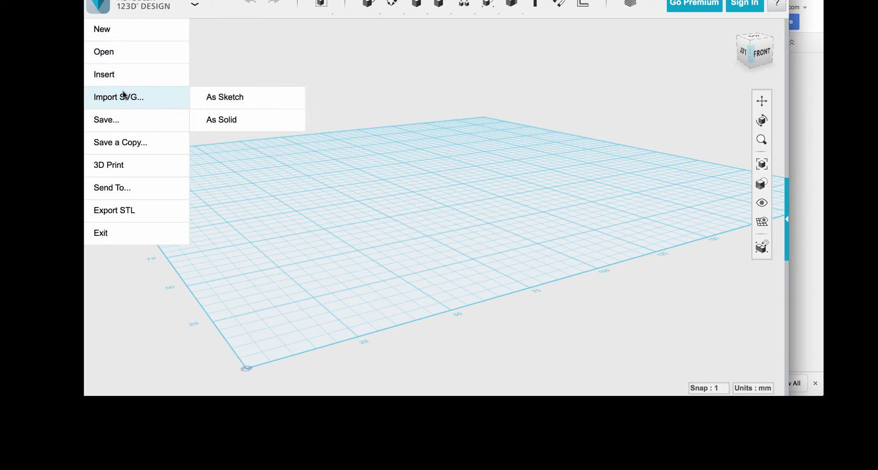
left_click(222, 105)
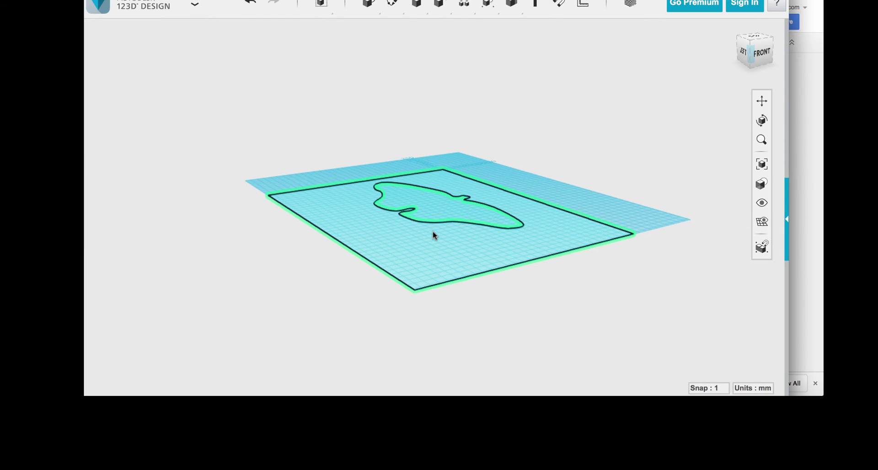
Delete the page-border rectangle and view the butterfly outline from above
left_click(282, 272)
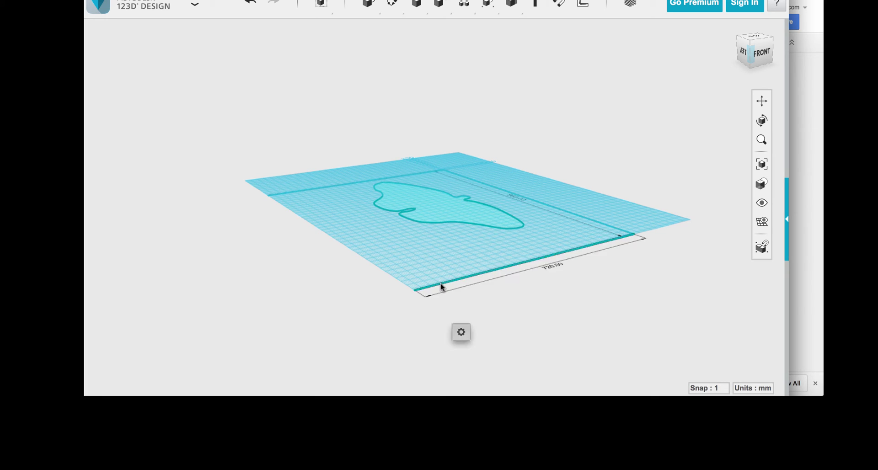
left_click(522, 194)
key("Delete")
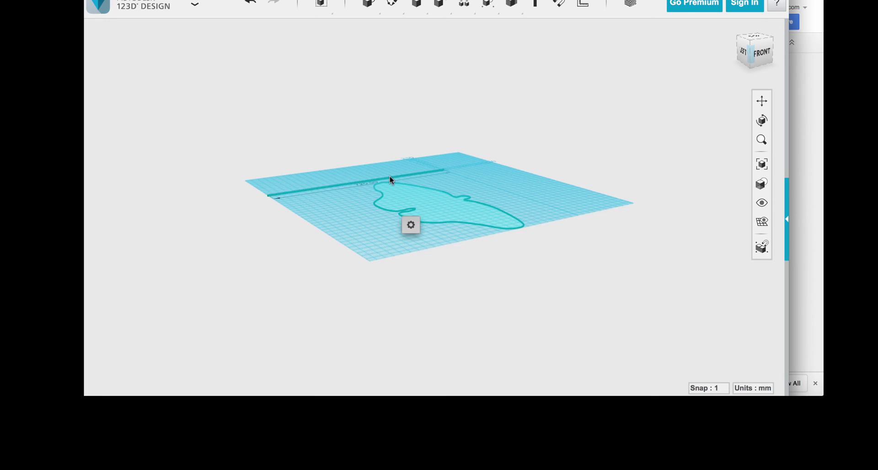
mouse_move(480, 200)
left_mouse_down()
mouse_move(479, 225)
mouse_move(492, 239)
mouse_move(531, 236)
mouse_move(540, 263)
mouse_move(535, 280)
left_mouse_up()
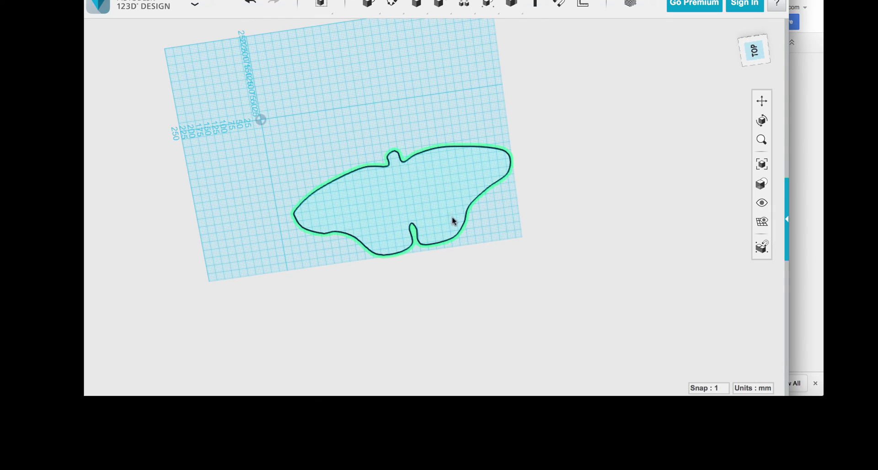
Scale the butterfly outline down, move it to a new spot, and fit the view
left_click(442, 210)
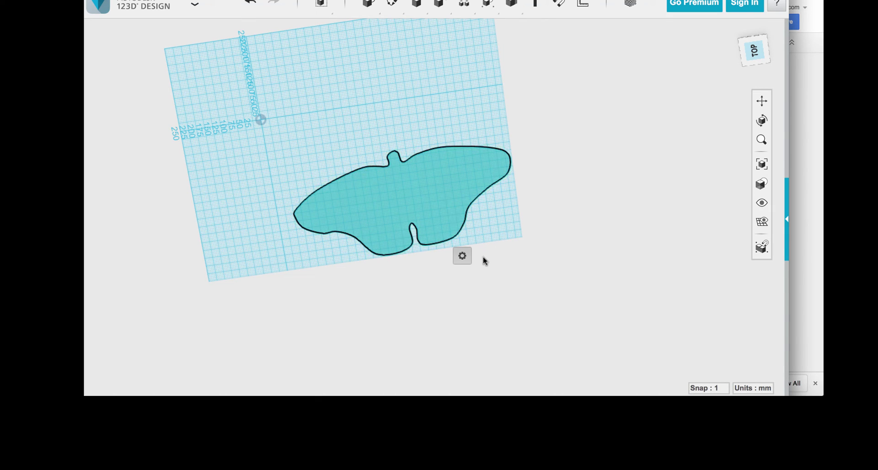
mouse_move(464, 256)
left_click(504, 256)
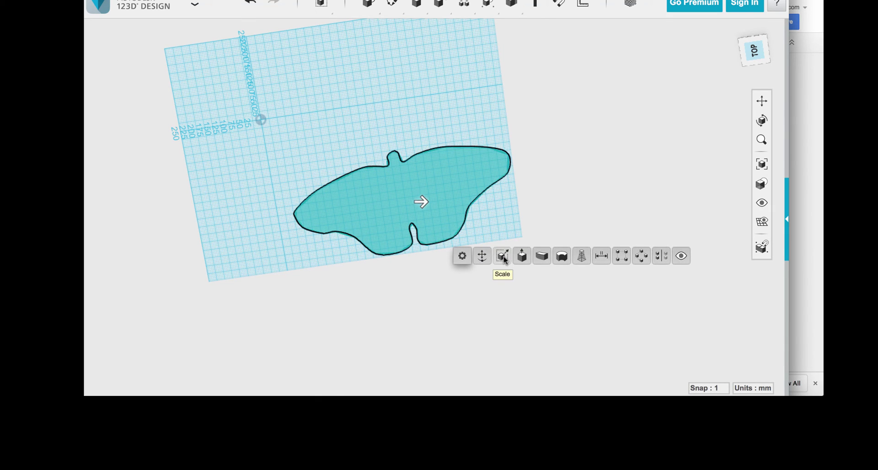
left_click_drag(420, 200, 419, 201)
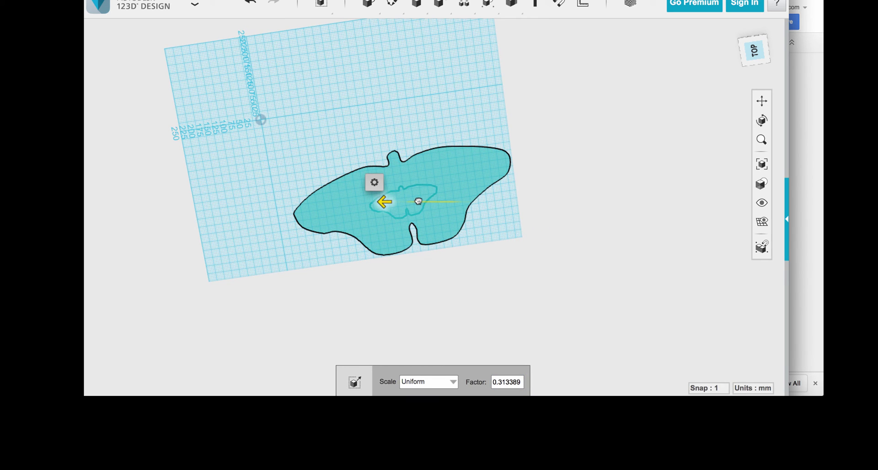
left_click(475, 295)
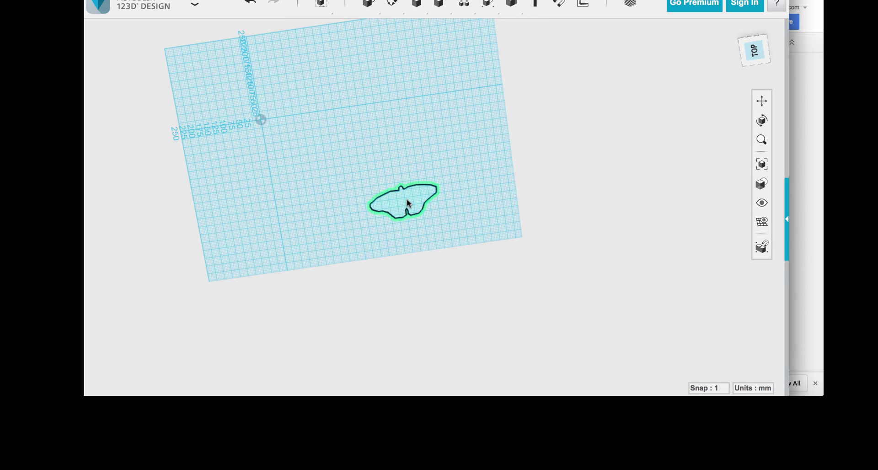
left_click(387, 205)
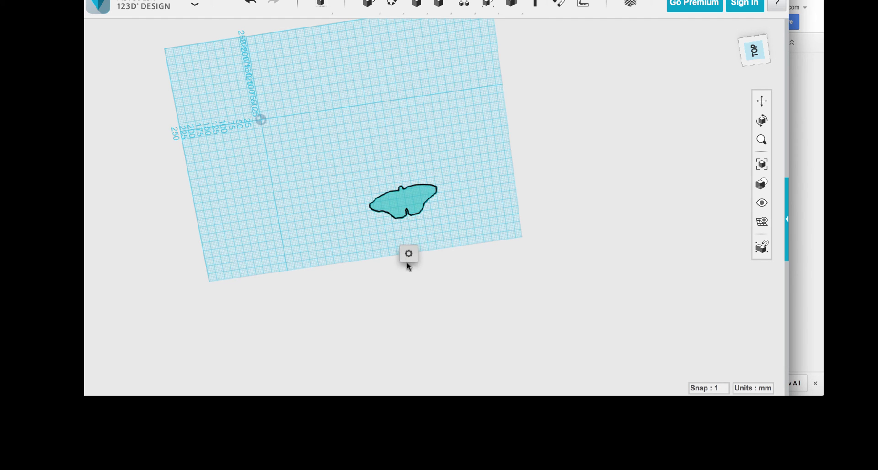
left_click(427, 253)
left_click_drag(404, 201, 214, 88)
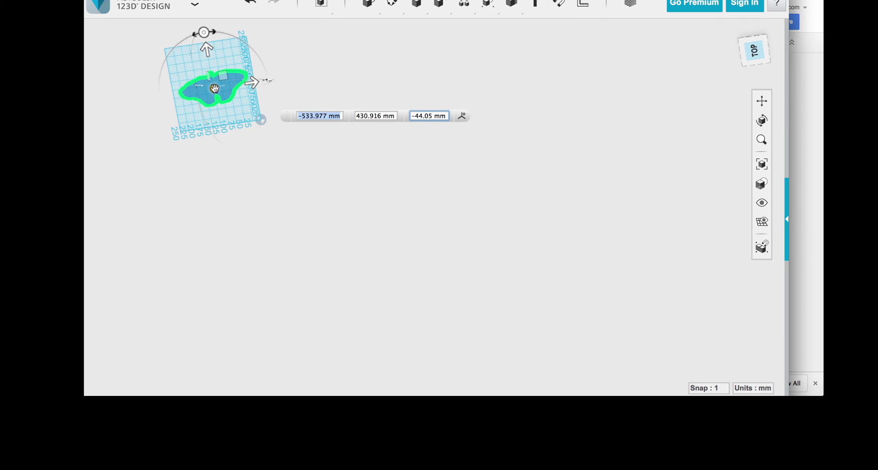
left_click(767, 166)
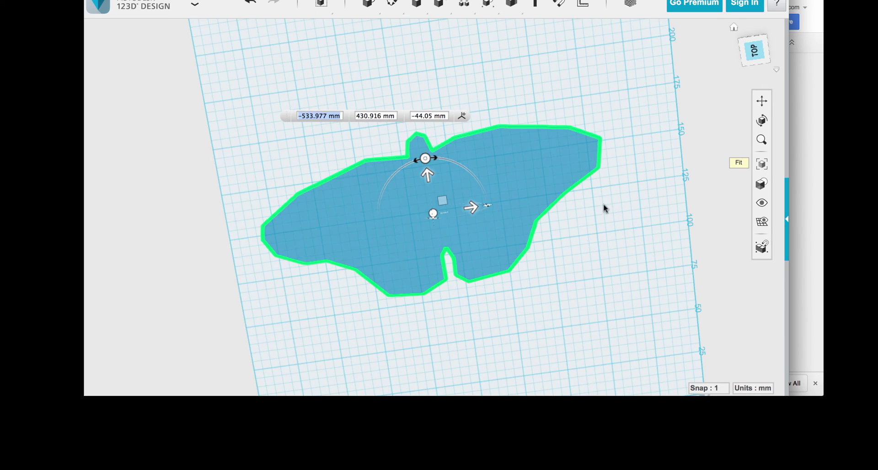
left_click(581, 234)
Scale the outline down again to about 0.35 of its size
left_click(485, 202)
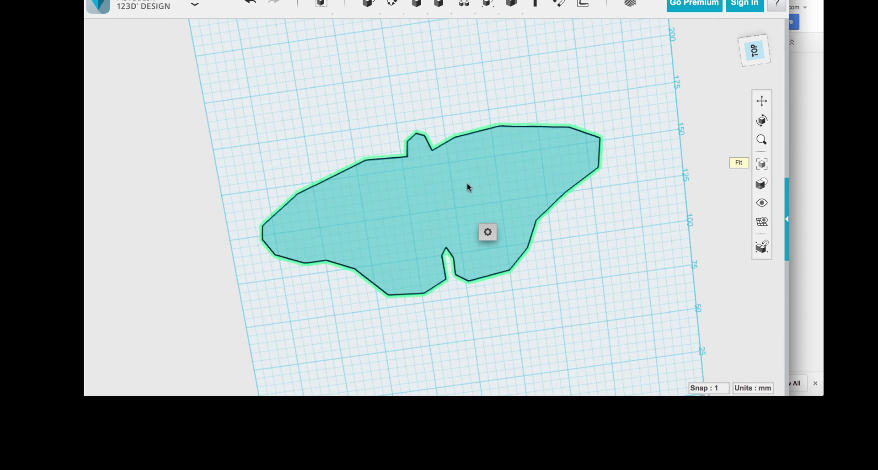
mouse_move(486, 232)
left_click(528, 232)
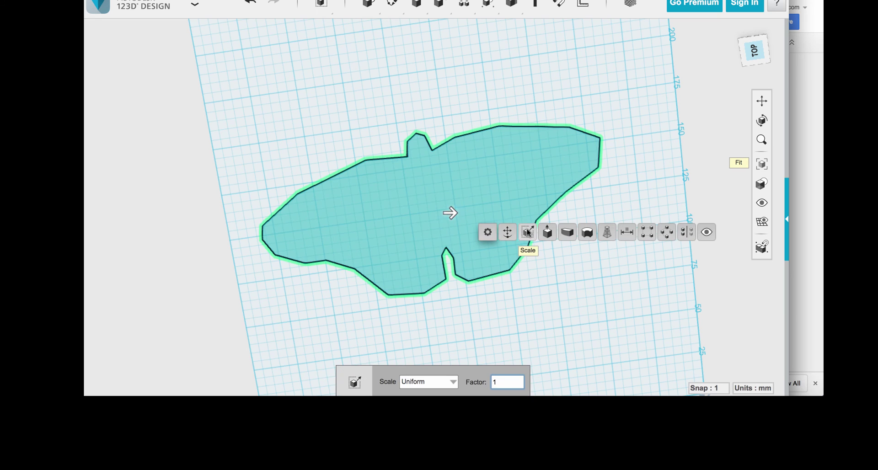
left_click_drag(448, 211, 439, 210)
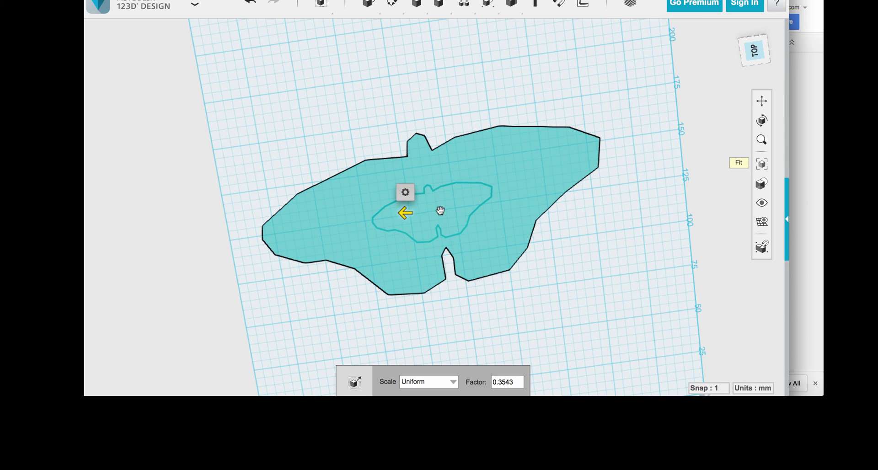
left_click(492, 302)
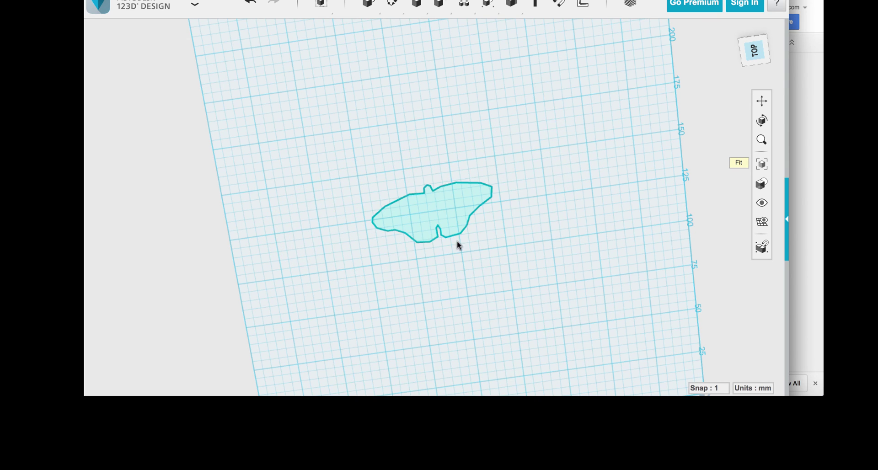
left_click_drag(456, 240, 474, 170)
left_click(448, 221)
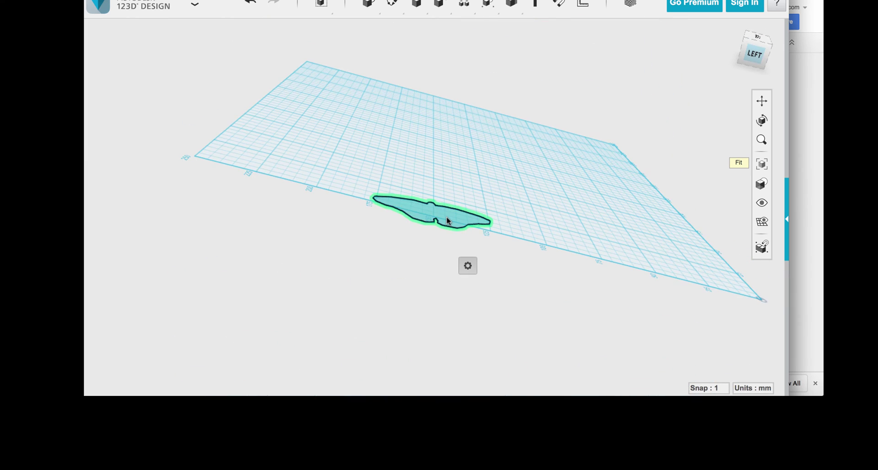
mouse_move(448, 221)
left_mouse_down()
mouse_move(453, 255)
mouse_move(500, 117)
mouse_move(469, 246)
mouse_move(452, 216)
left_mouse_up()
Extrude the butterfly outline 10 mm into a solid
mouse_move(438, 4)
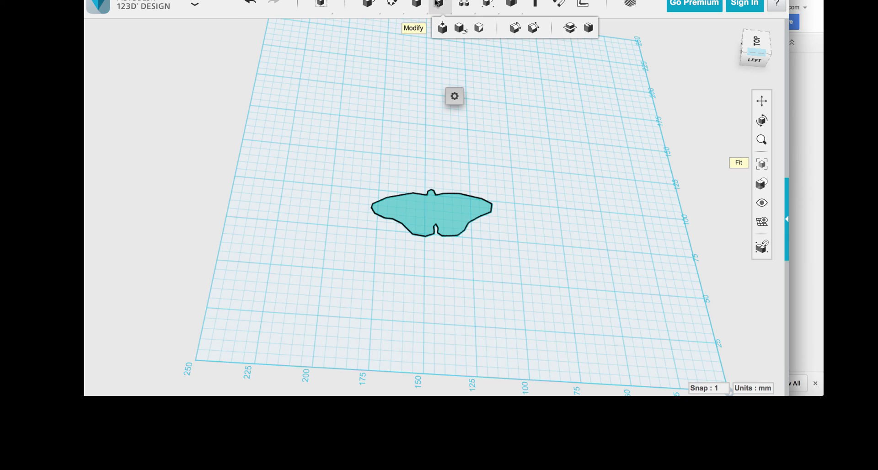
left_click(420, 28)
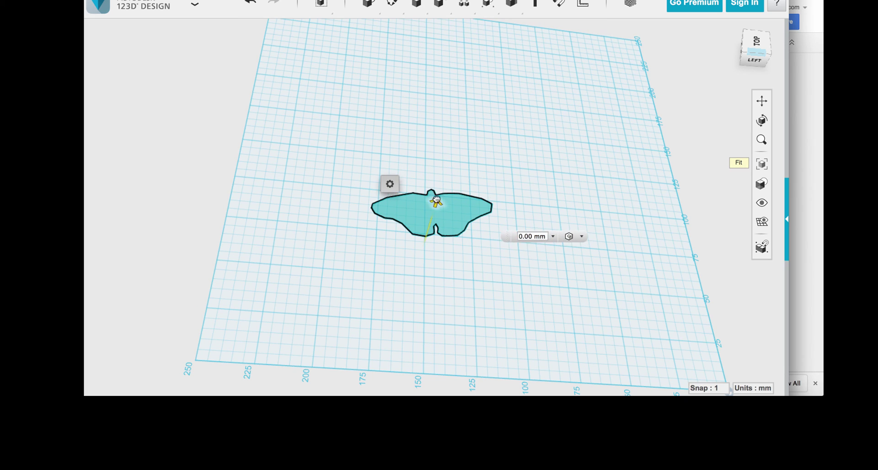
left_click_drag(436, 200, 439, 193)
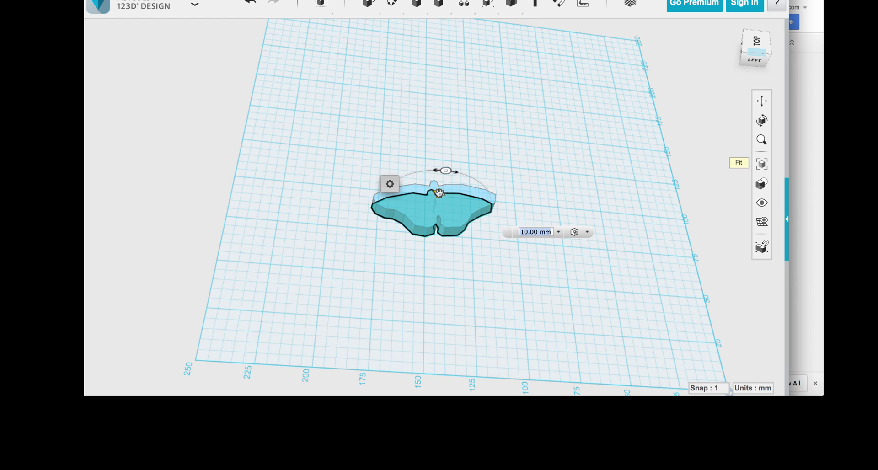
left_click(460, 263)
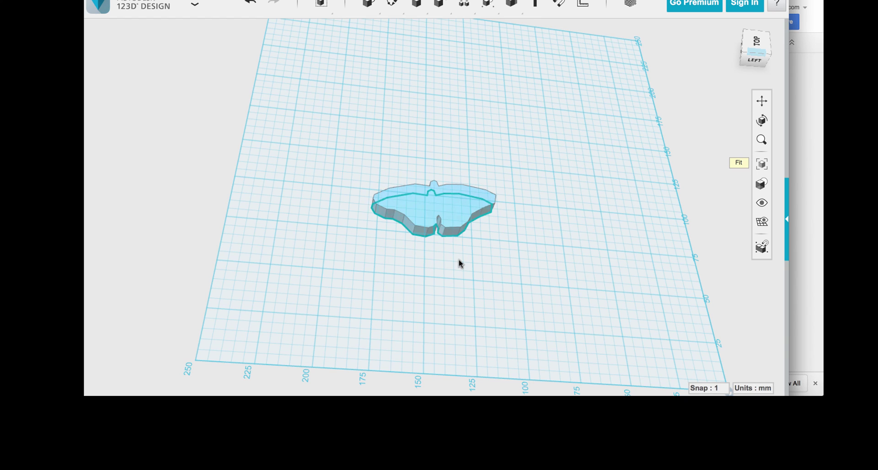
Delete the leftover flat butterfly sketch so only the solid remains
left_click(443, 203)
key("Up")
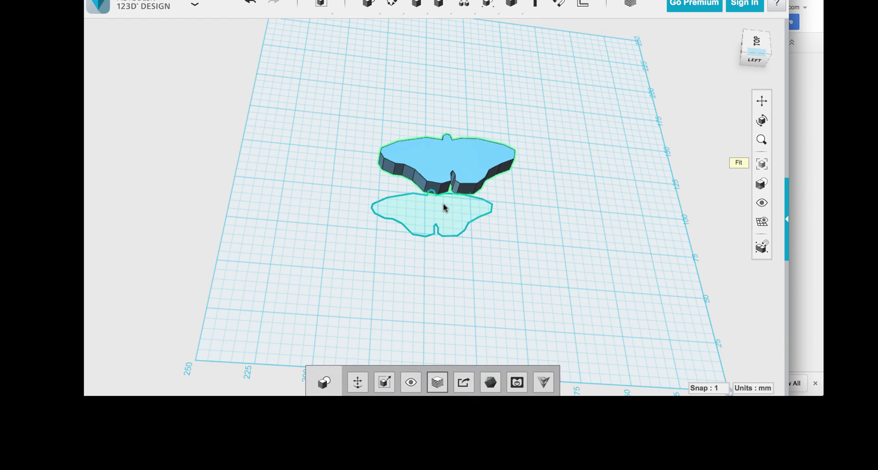
left_click(452, 224)
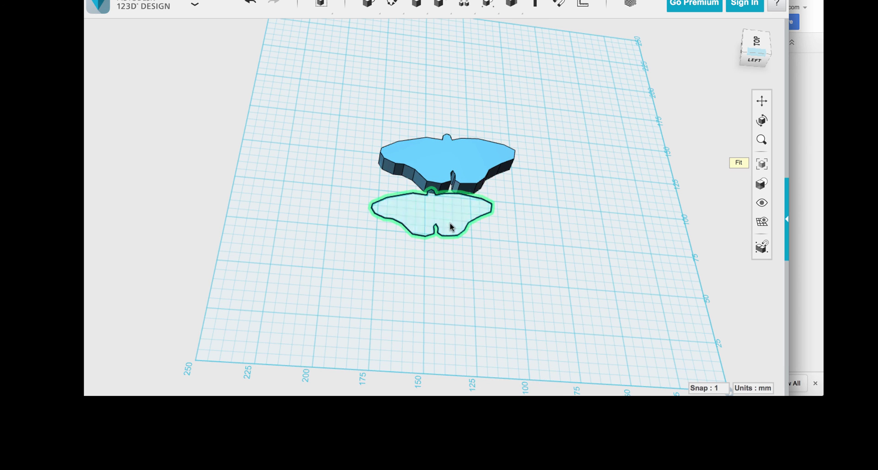
key("Delete")
left_click_drag(494, 198, 481, 224)
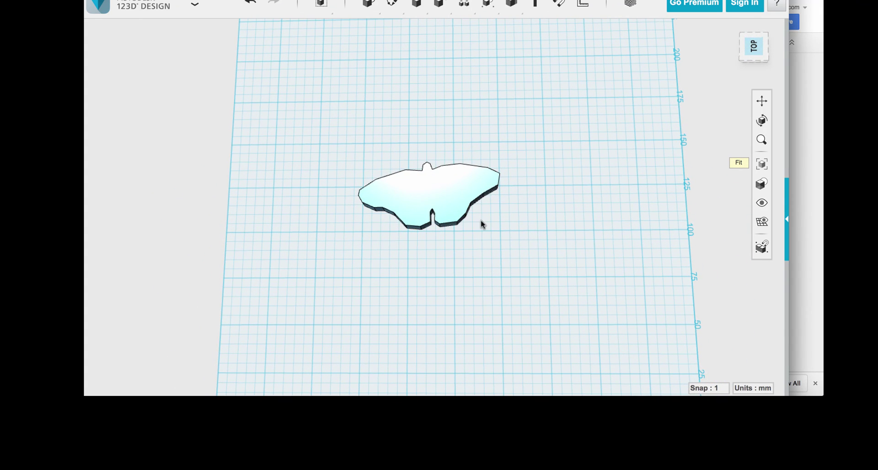